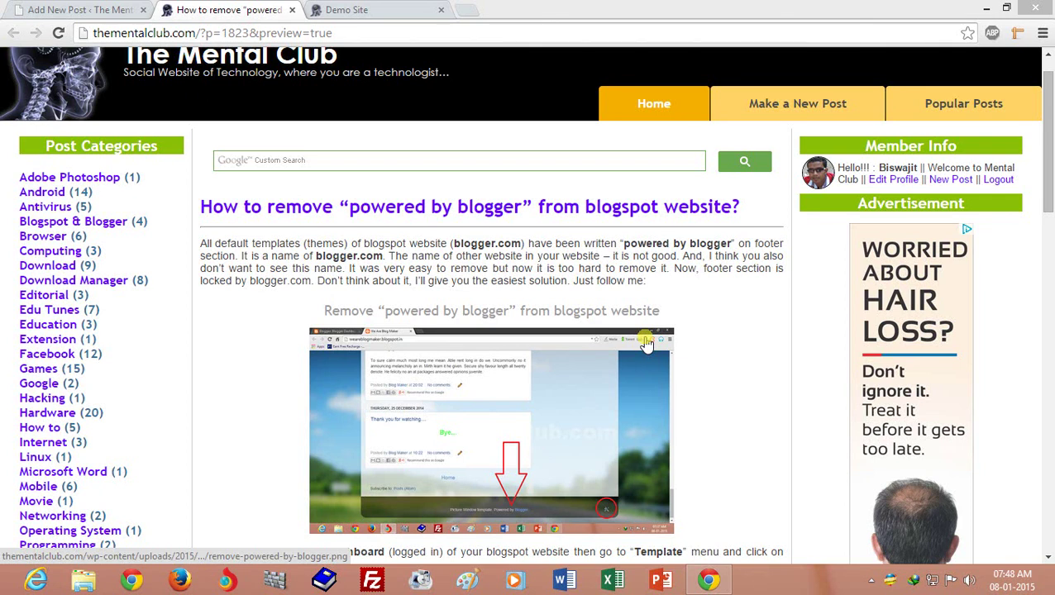
Scroll the tutorial article, view its screenshot full size, then return to the article.
drag(1052, 180, 1050, 120)
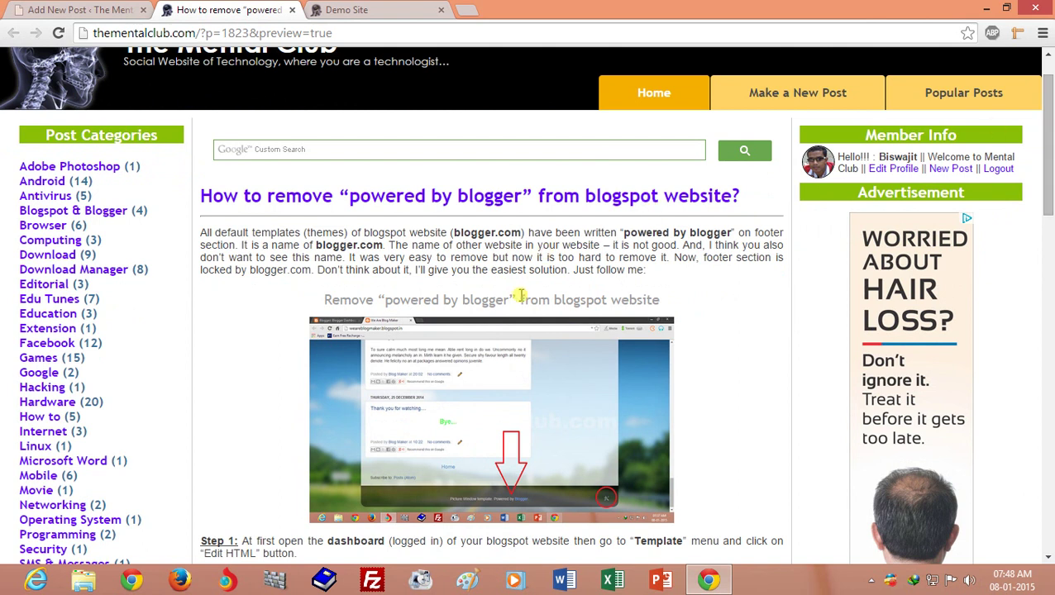
drag(1047, 165, 1052, 144)
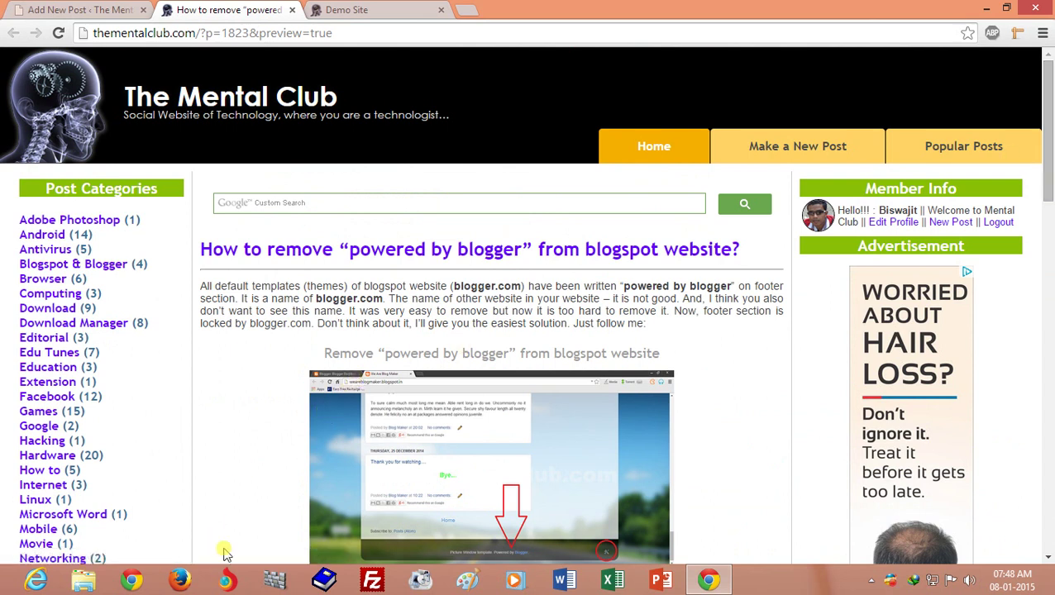
drag(1049, 172, 1050, 213)
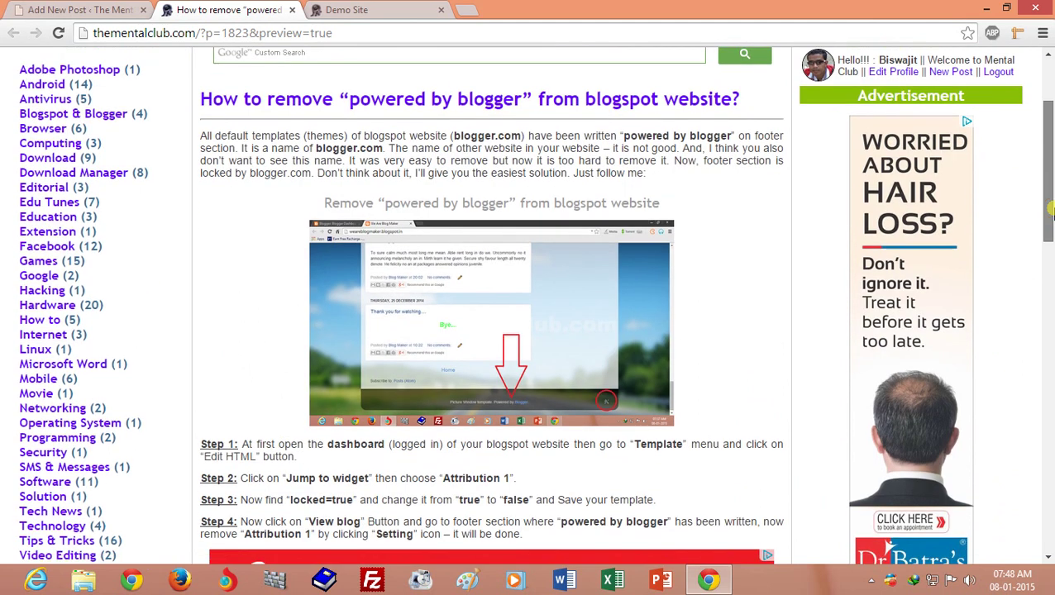
click(539, 319)
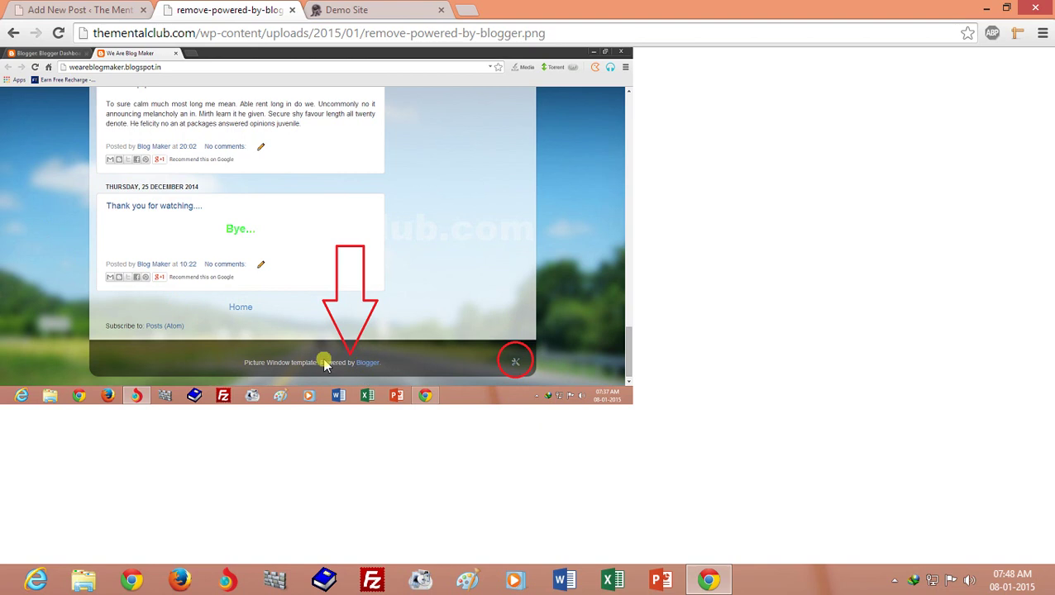
click(14, 33)
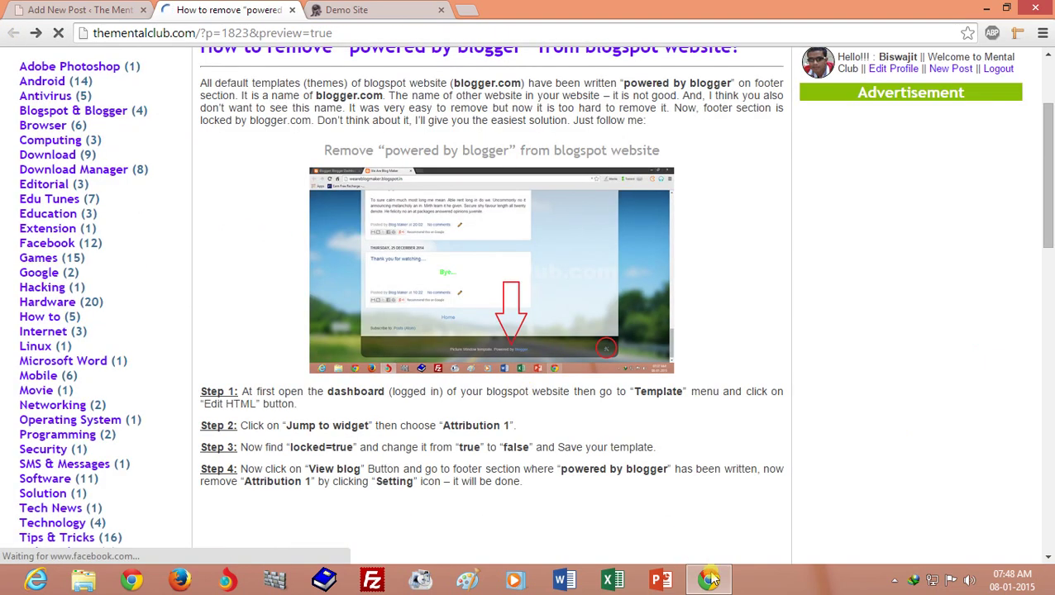
Switch to the Torch browser and go to blogger.com.
click(227, 580)
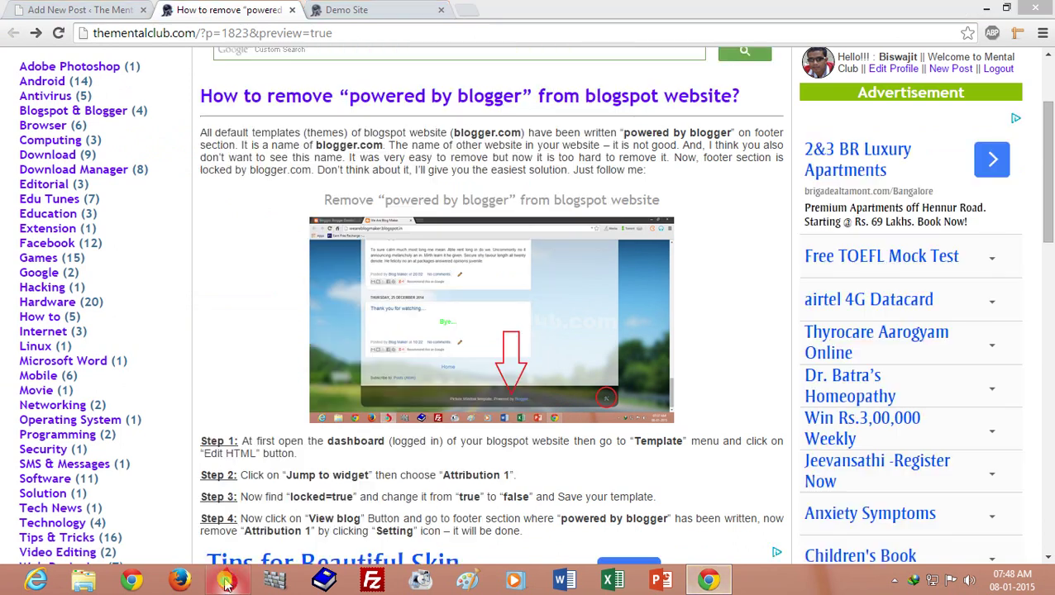
click(199, 35)
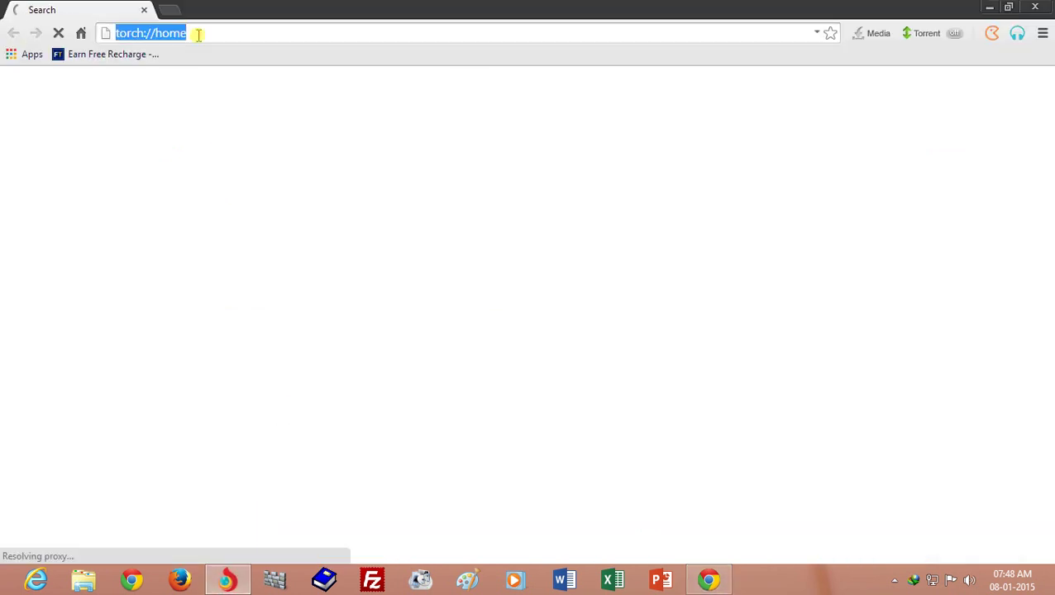
text(b)
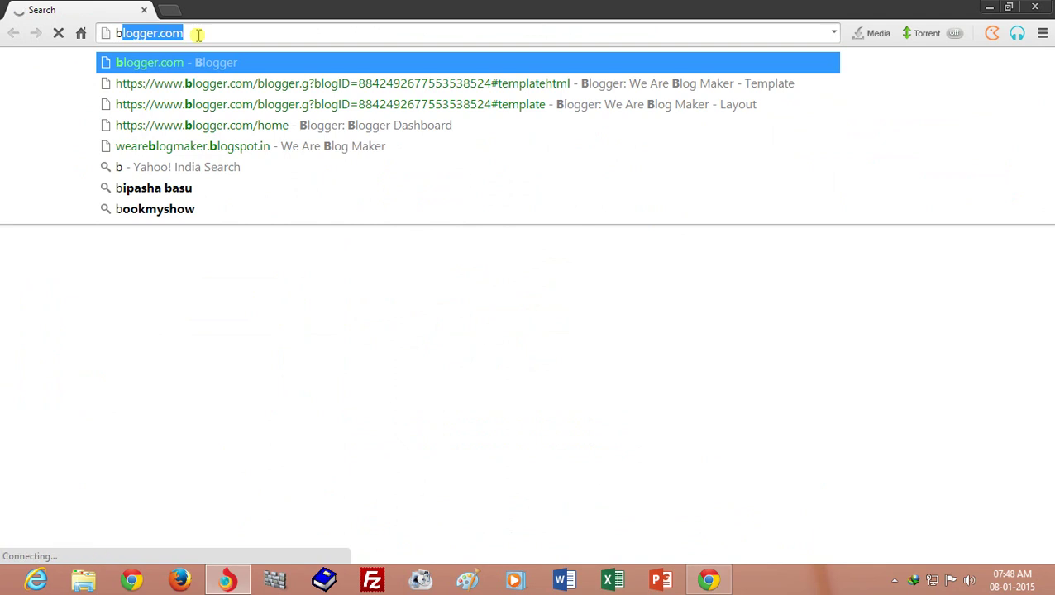
key(Return)
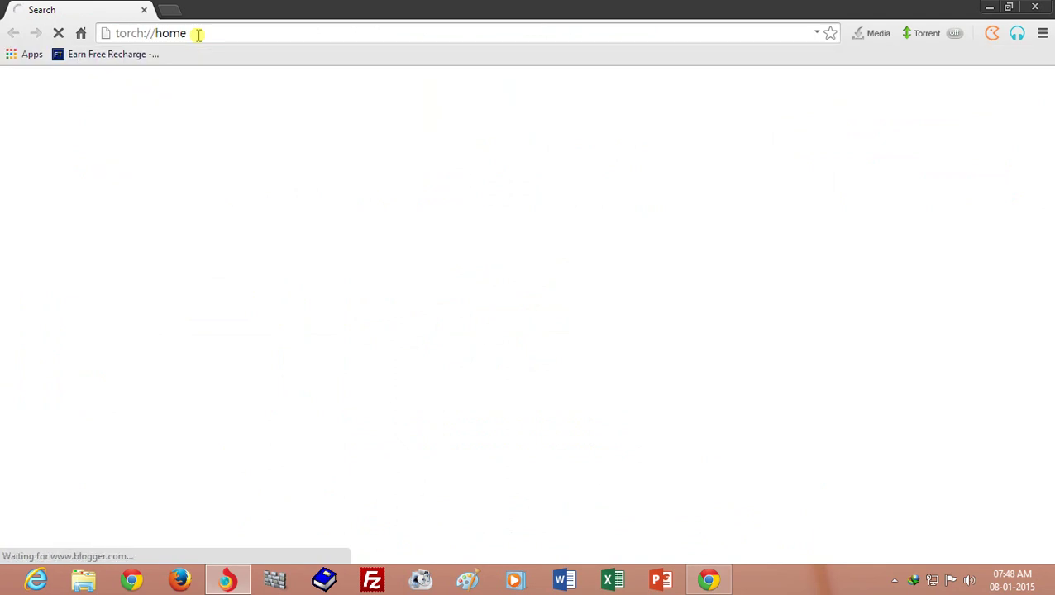
Sign in with the saved account e-mail from autofill and the account password.
click(497, 353)
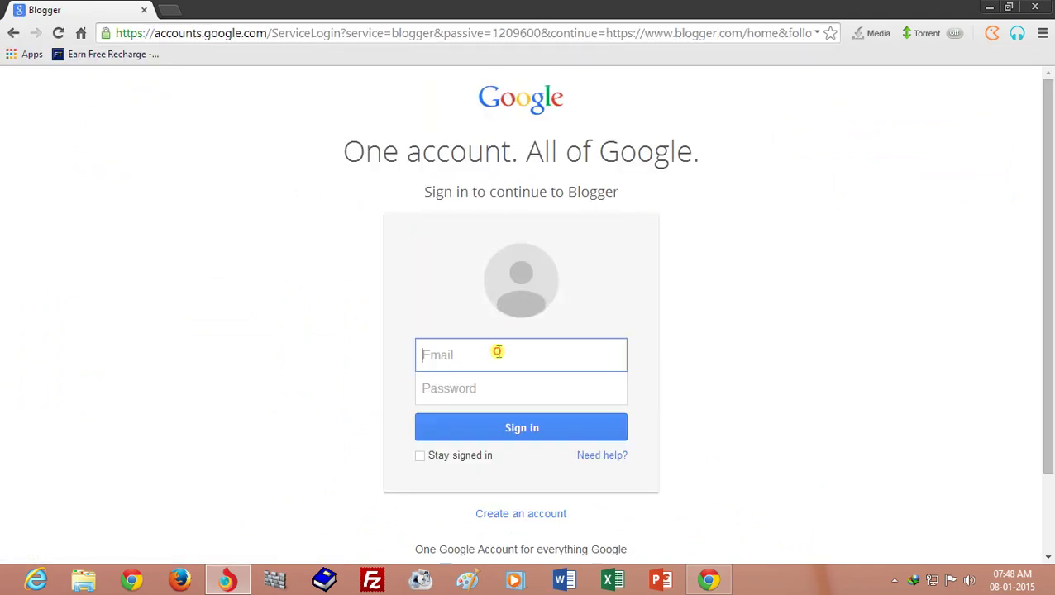
text(b)
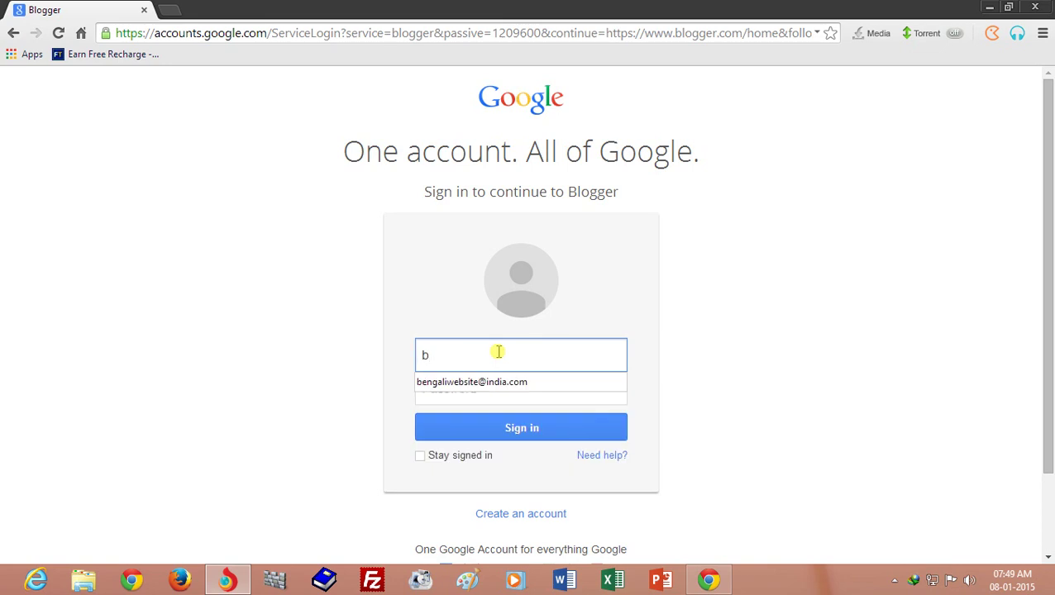
click(489, 381)
text(*)
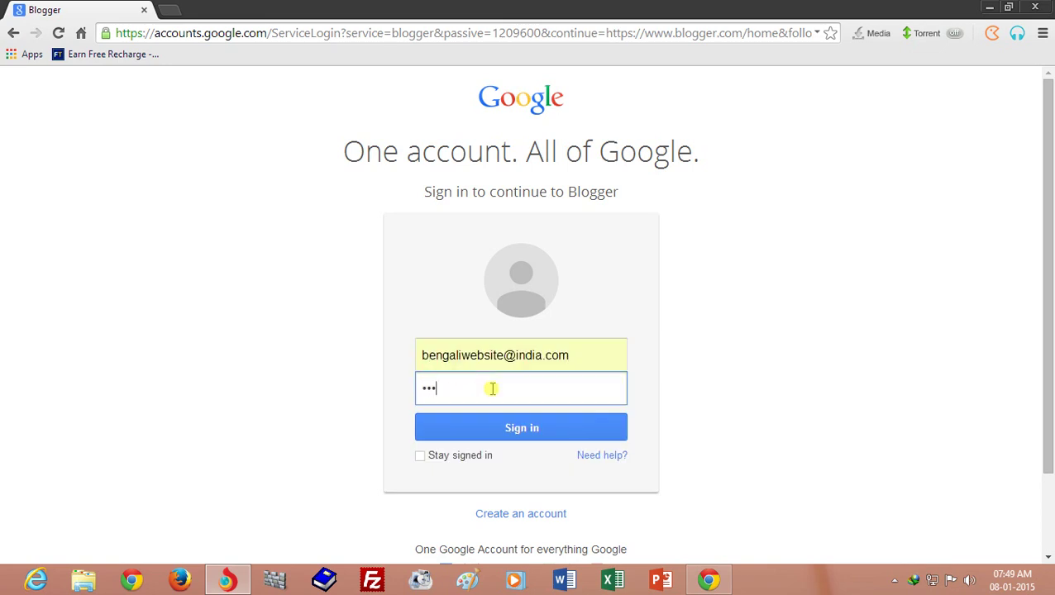
key(Return)
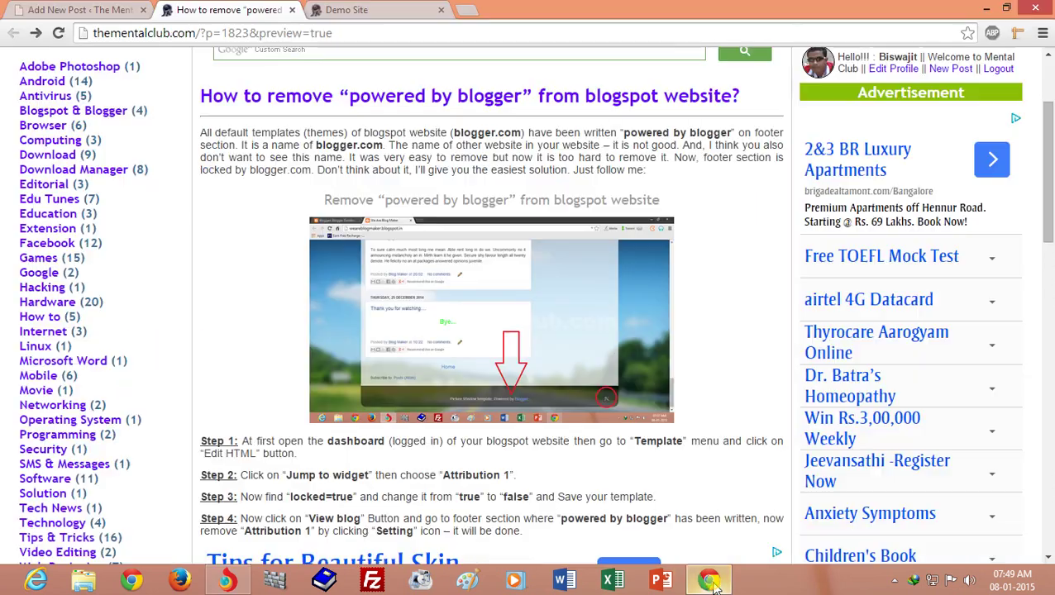
Scroll down to the tutorial's step list and highlight the word 'menu' in Step 1.
scroll(373, 245, down, 3)
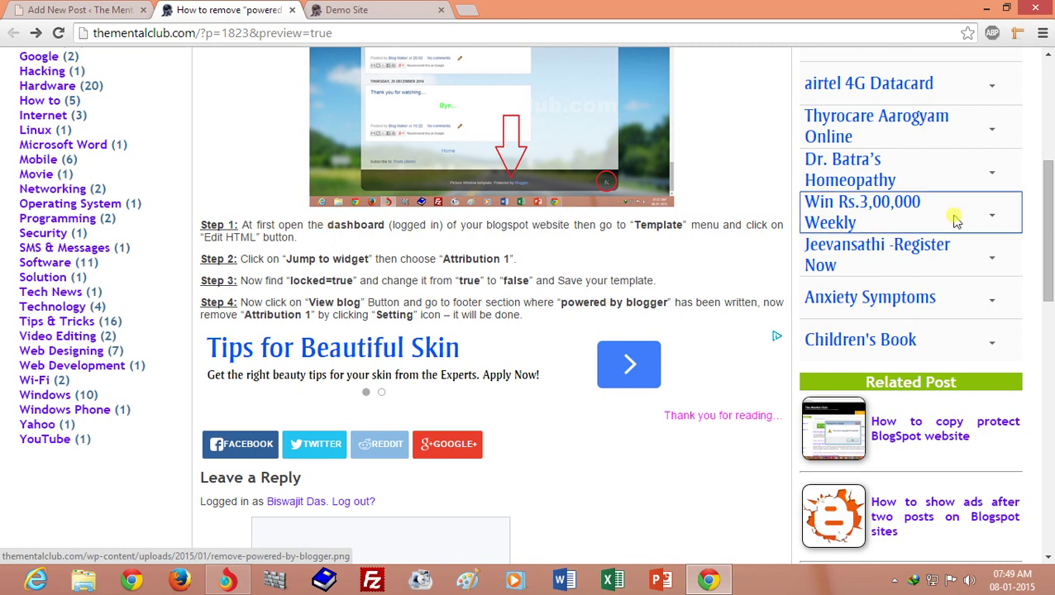
scroll(503, 204, down, 1)
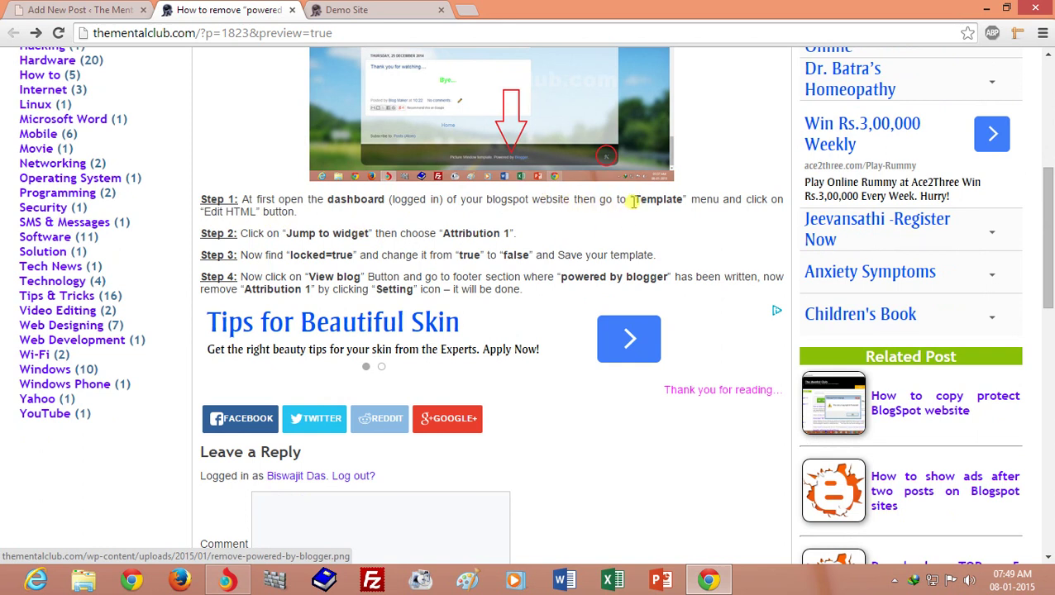
drag(657, 201, 699, 198)
double_click(703, 199)
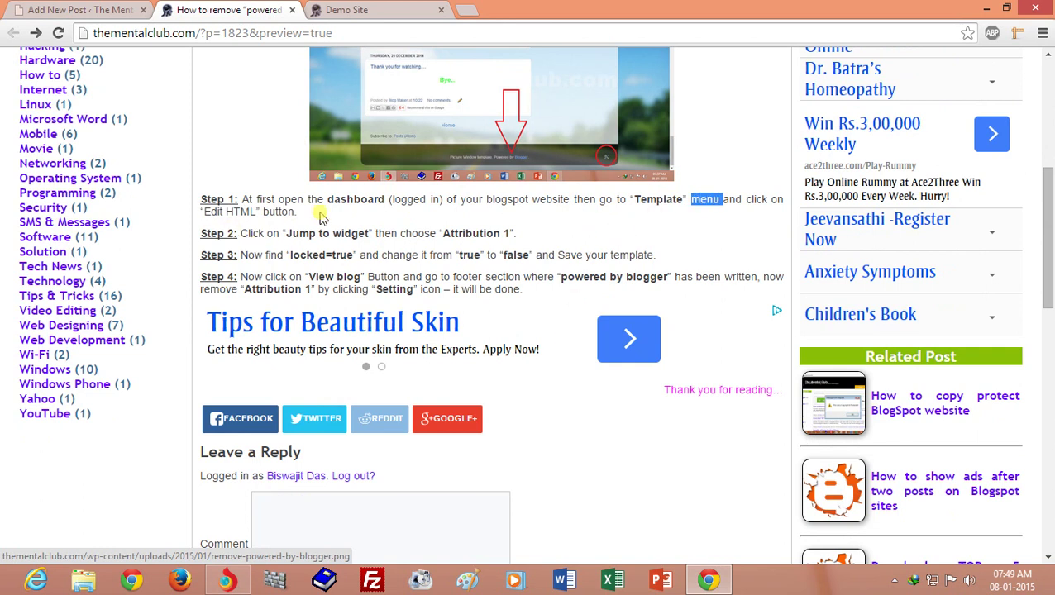
click(204, 211)
Highlight 'Edit HTML' and 'button' in Step 1, then return to the Blogger dashboard.
drag(203, 211, 252, 210)
triple_click(248, 210)
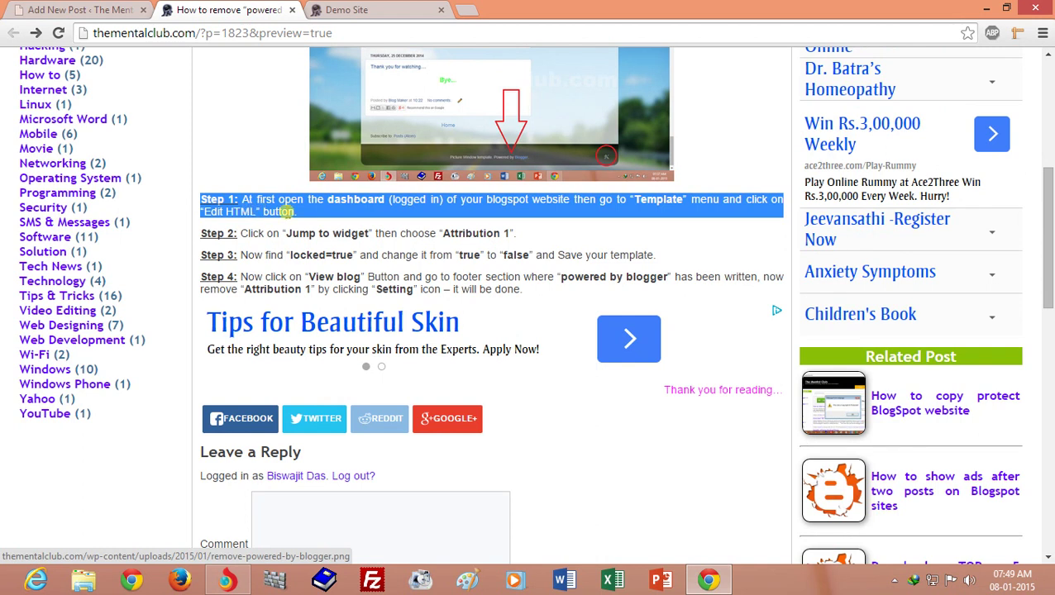
double_click(279, 212)
click(317, 215)
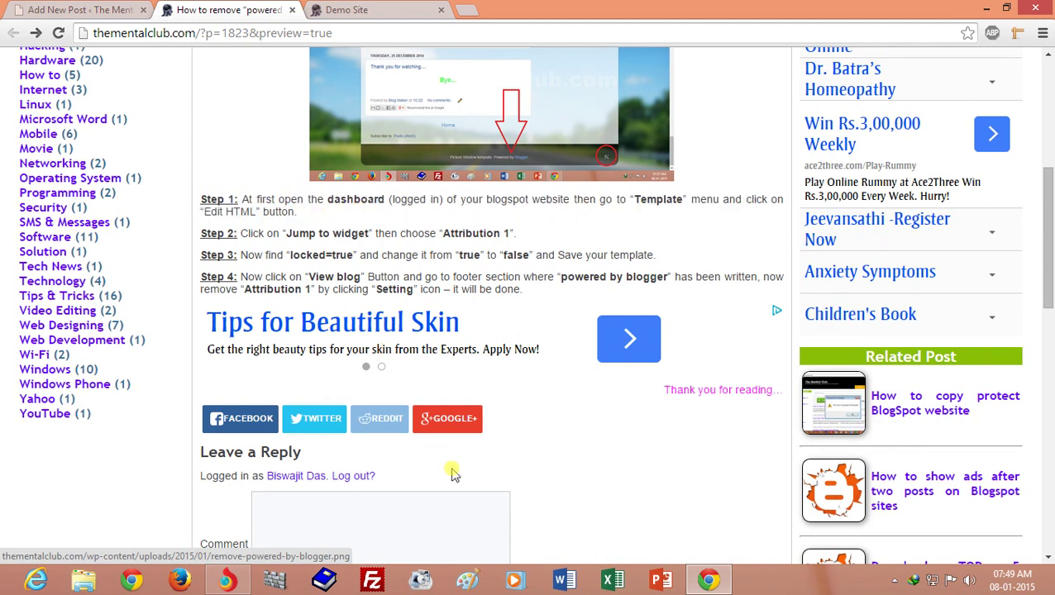
click(231, 582)
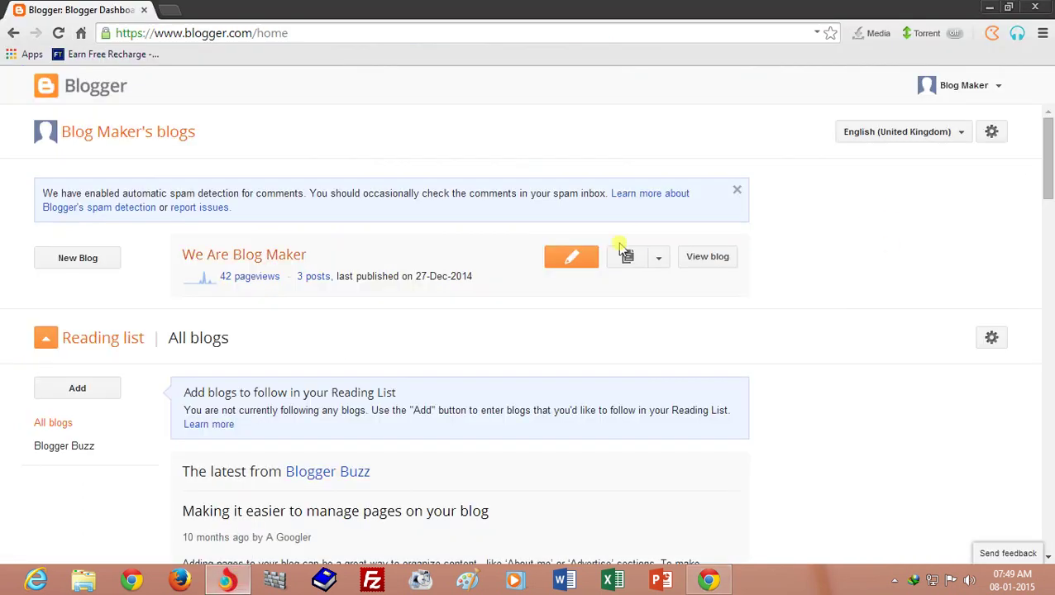
Choose Template from the We Are Blog Maker section menu and open Edit HTML.
click(661, 259)
drag(674, 309, 665, 466)
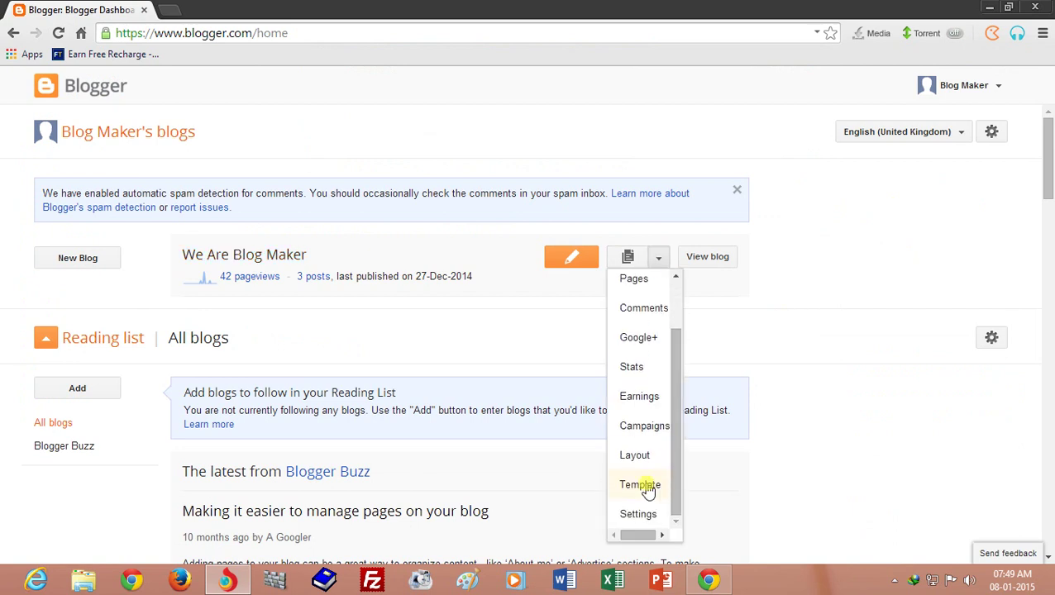
click(649, 488)
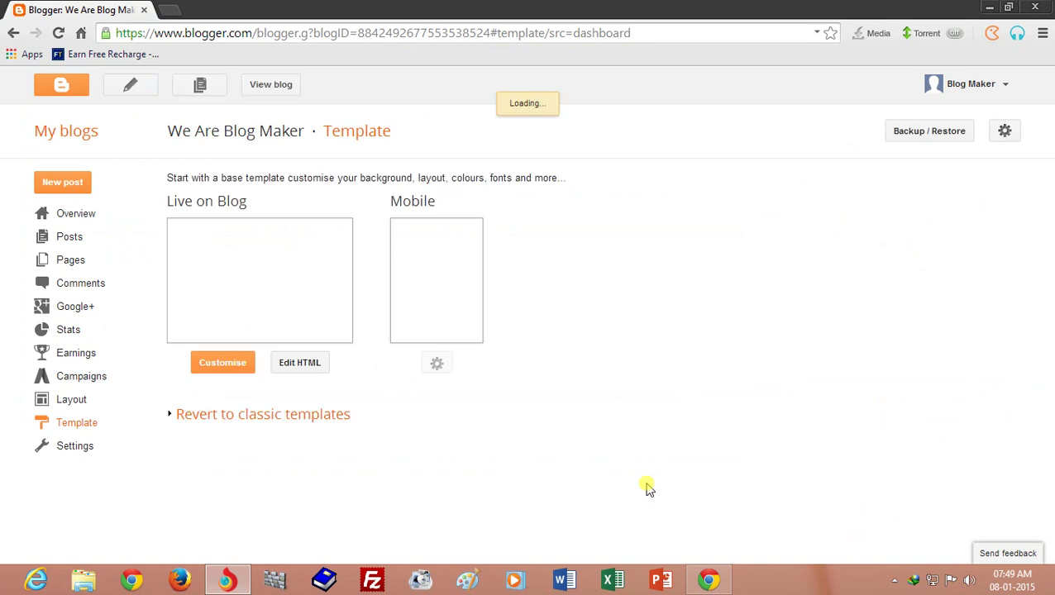
click(299, 363)
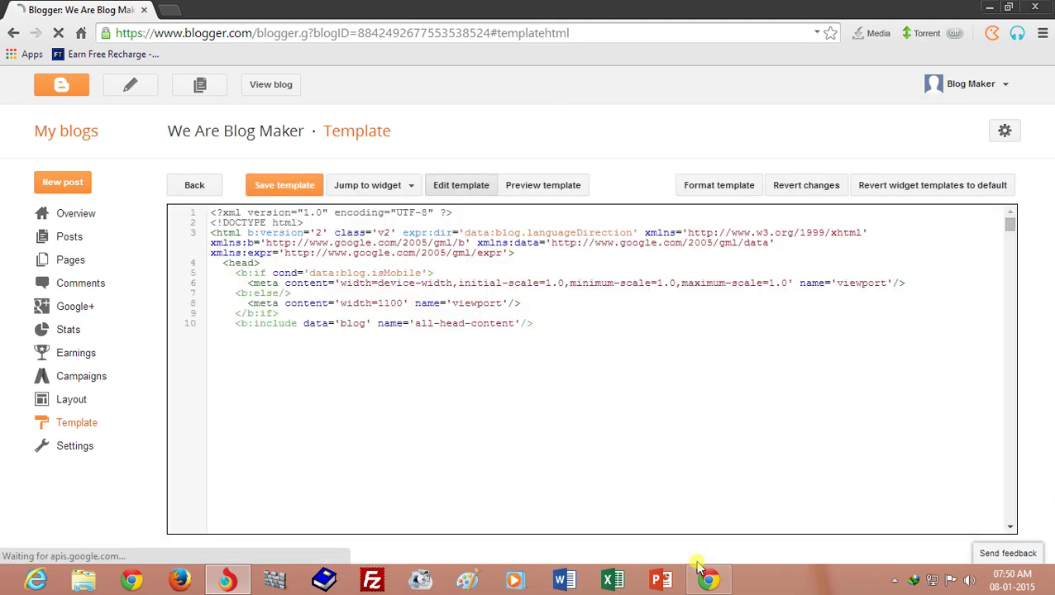
In the tutorial, highlight 'Jump to widget' and 'Attribution 1' in Step 2.
click(707, 580)
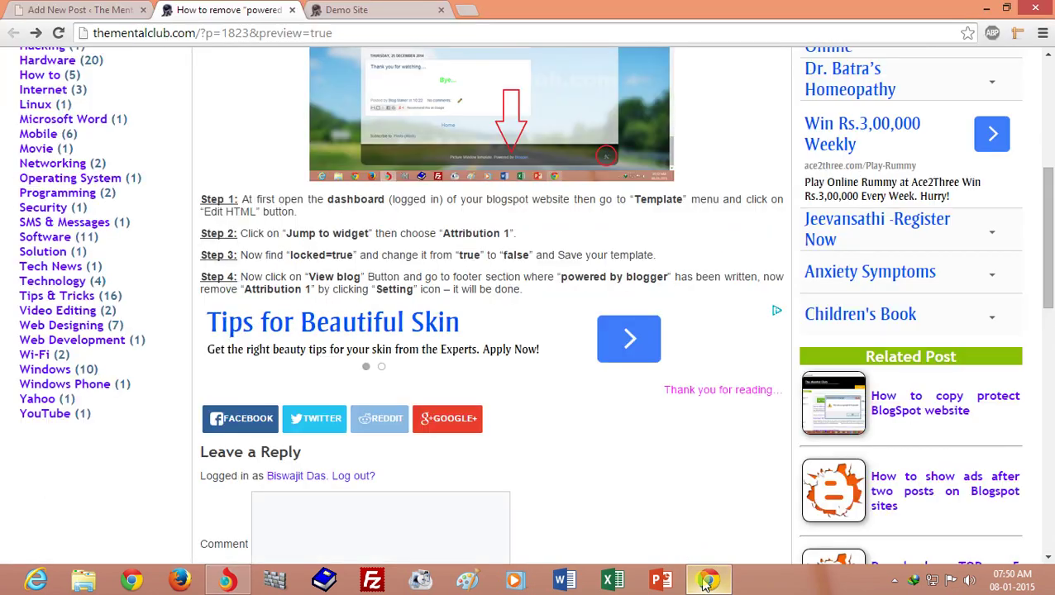
drag(288, 234, 369, 233)
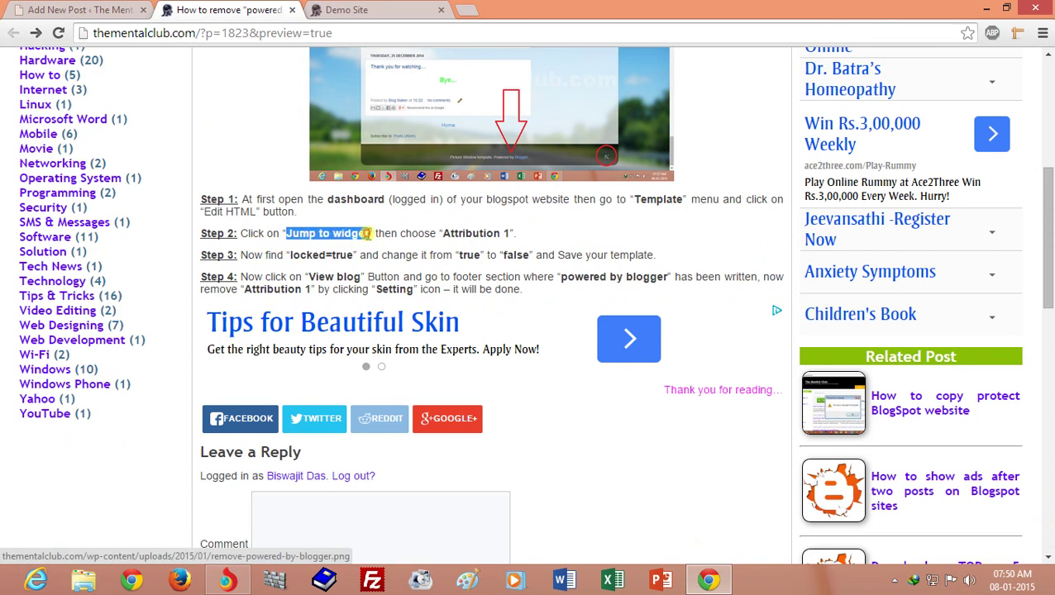
drag(445, 234, 502, 233)
double_click(506, 233)
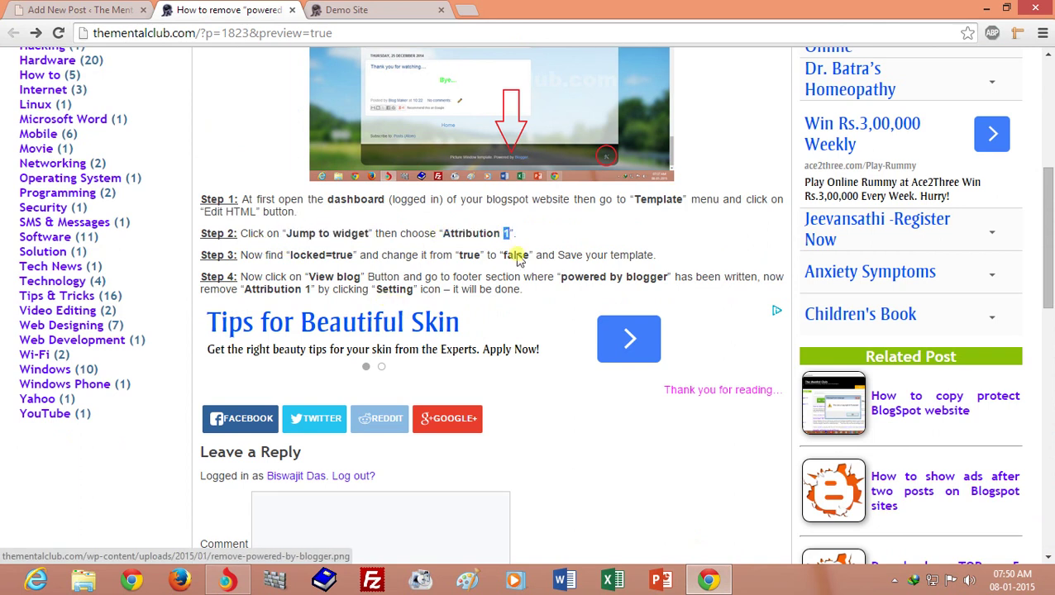
Jump the template code to the Attribution1 widget, then return to the tutorial.
click(708, 579)
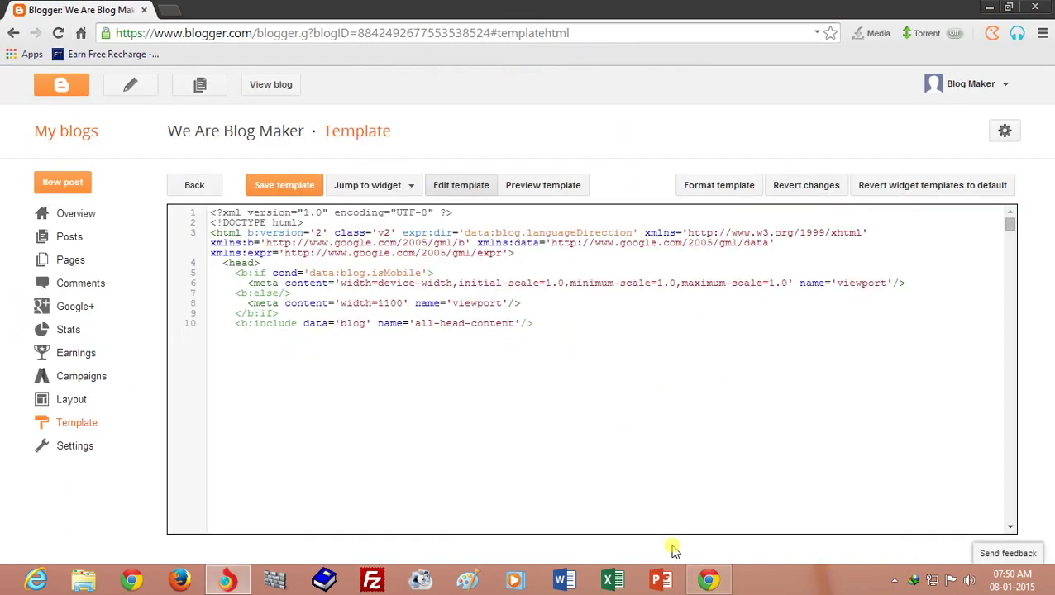
click(414, 187)
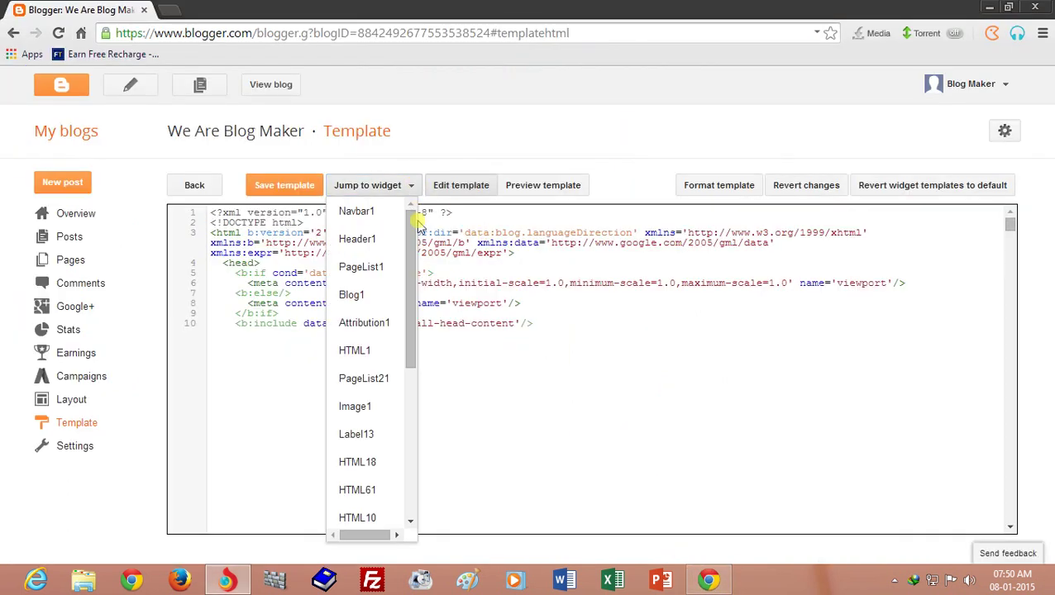
drag(414, 214, 415, 254)
click(386, 278)
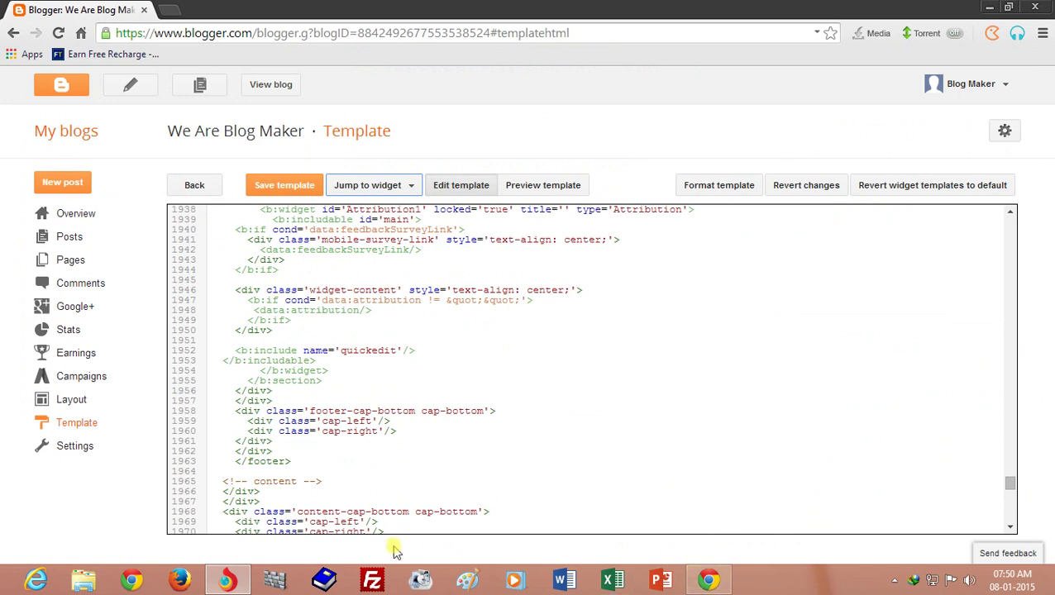
click(705, 579)
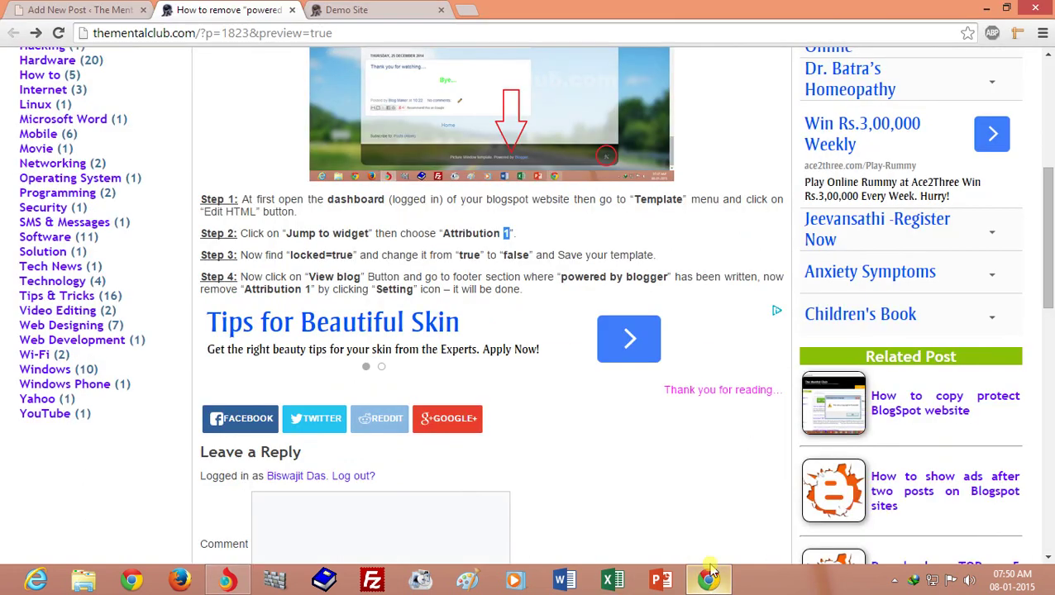
Highlight locked='true' and the true-to-false instruction in the tutorial's Step 3.
drag(288, 256, 348, 255)
double_click(342, 255)
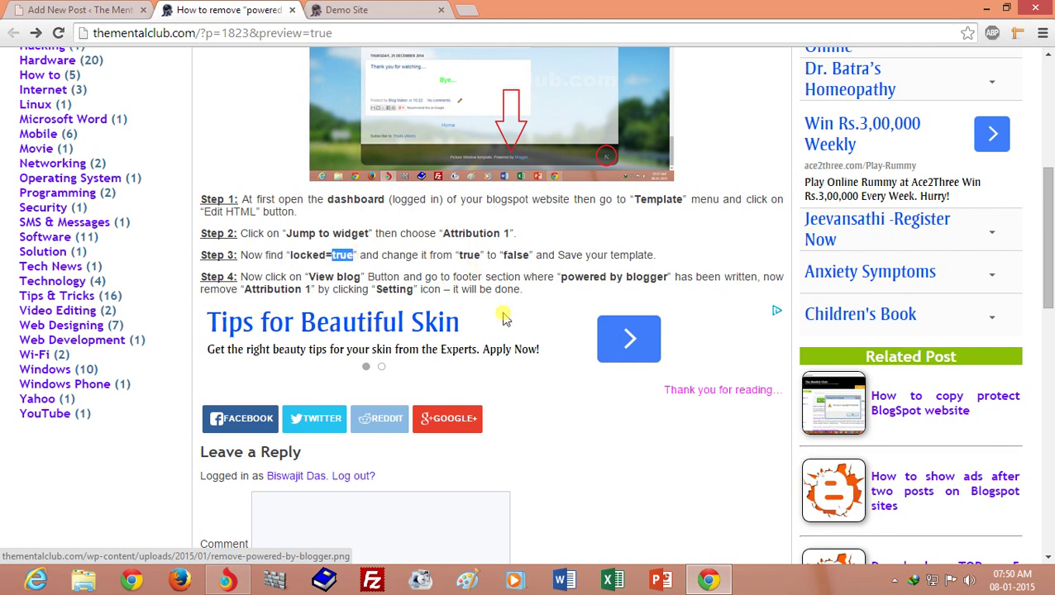
click(390, 255)
drag(501, 258, 527, 256)
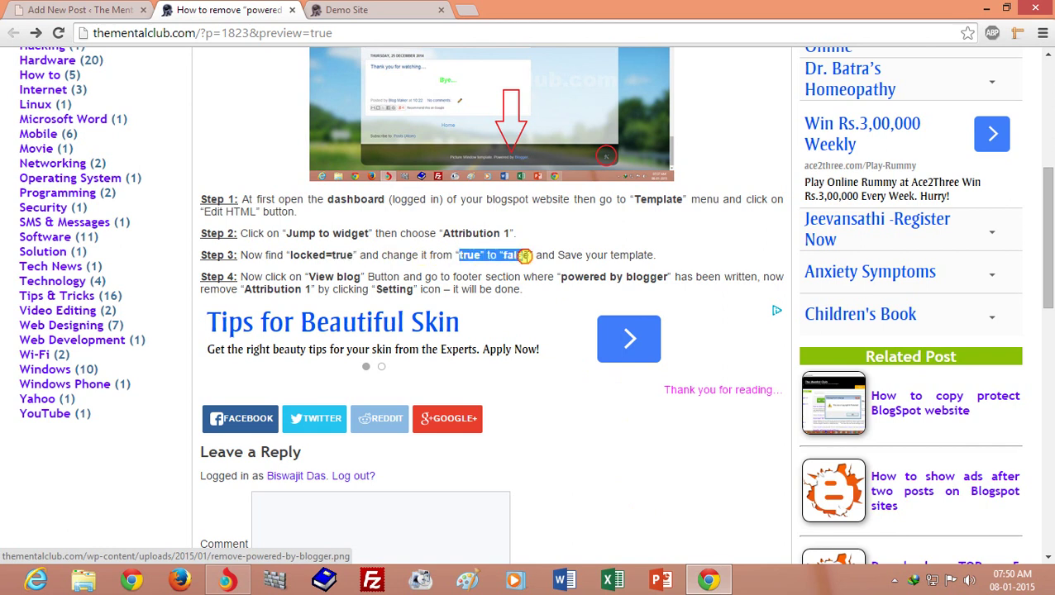
Change the Attribution1 locked value from 'true' to 'false' and save the template.
click(229, 583)
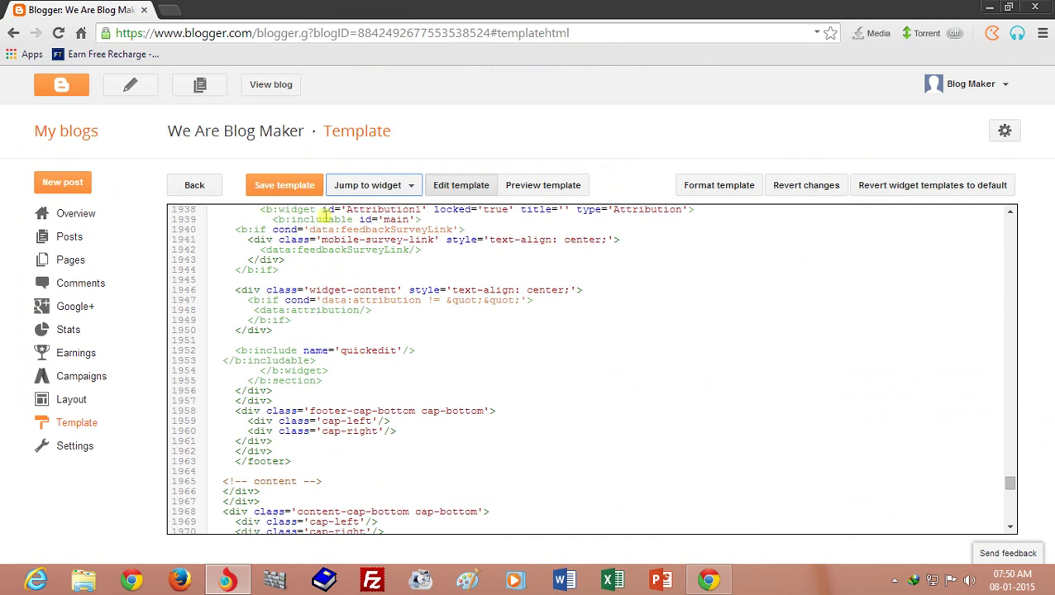
double_click(450, 209)
click(496, 222)
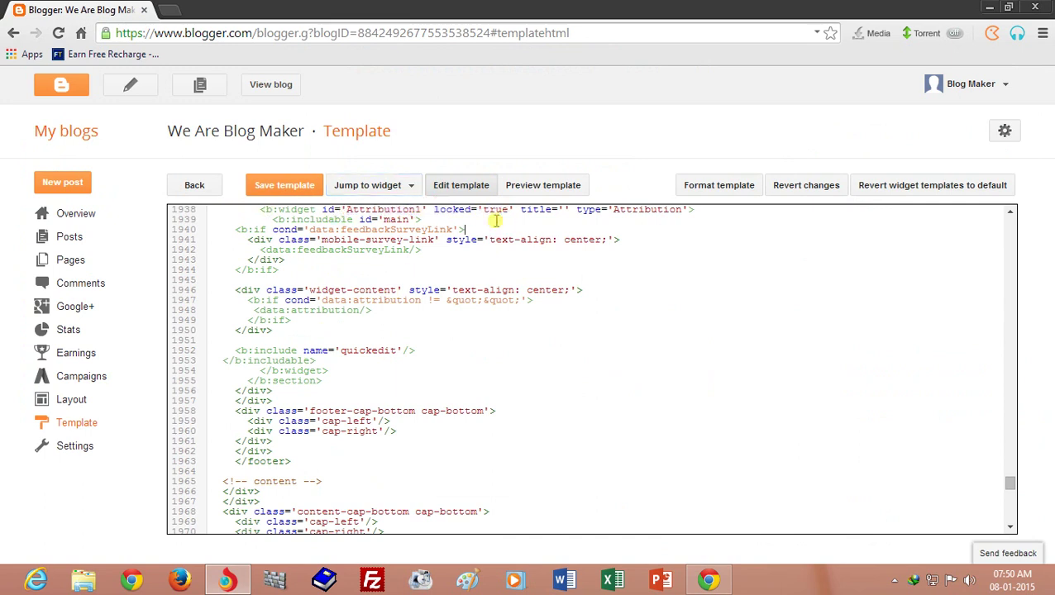
drag(509, 209, 487, 208)
key(BackSpace)
text(false)
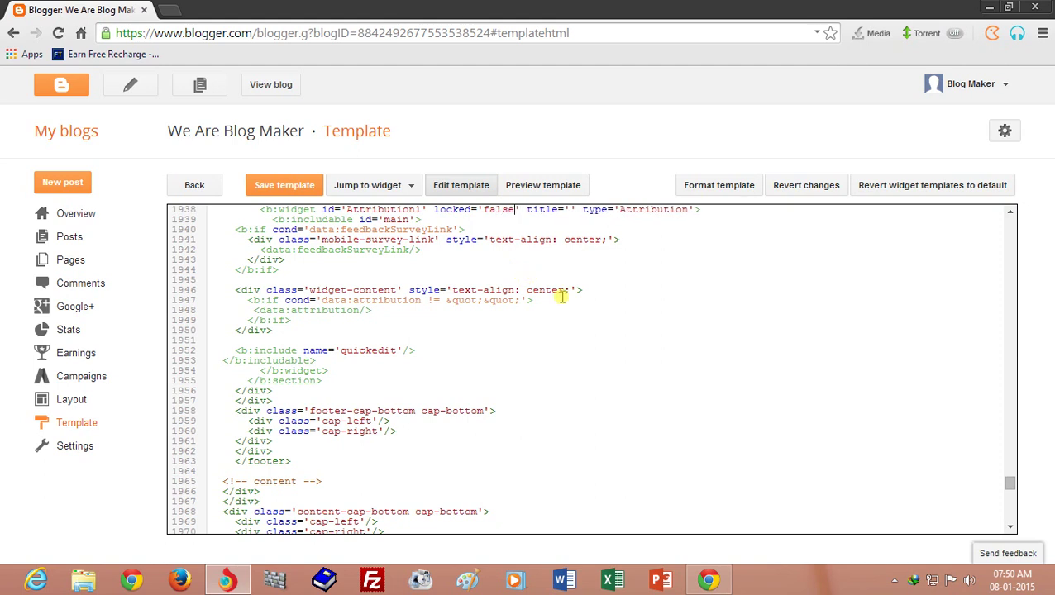
click(294, 192)
click(707, 579)
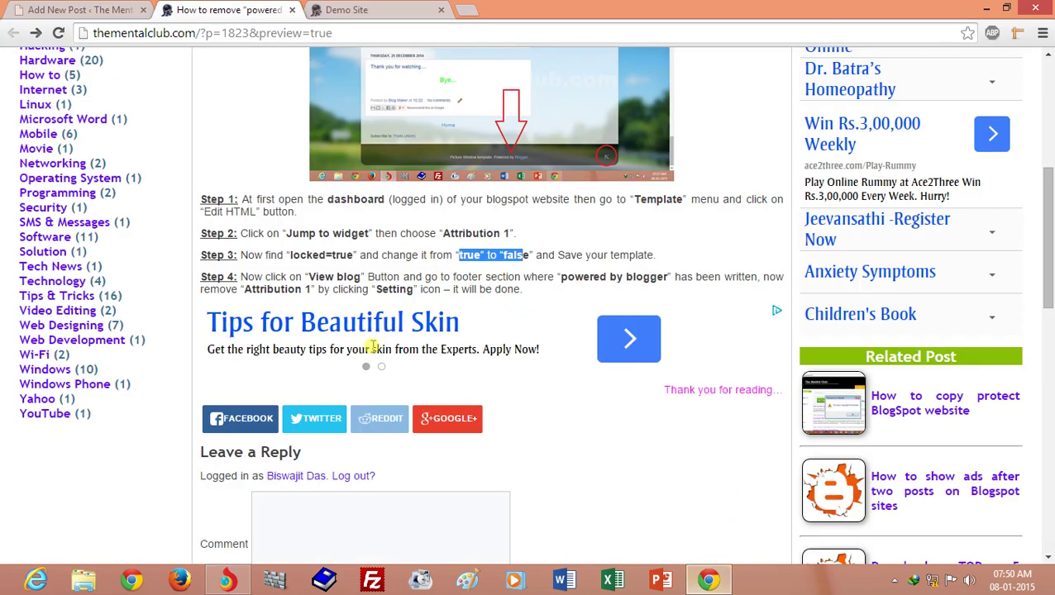
Highlight the Step 4 instructions and 'Save your template' in the tutorial.
drag(305, 277, 649, 277)
click(649, 277)
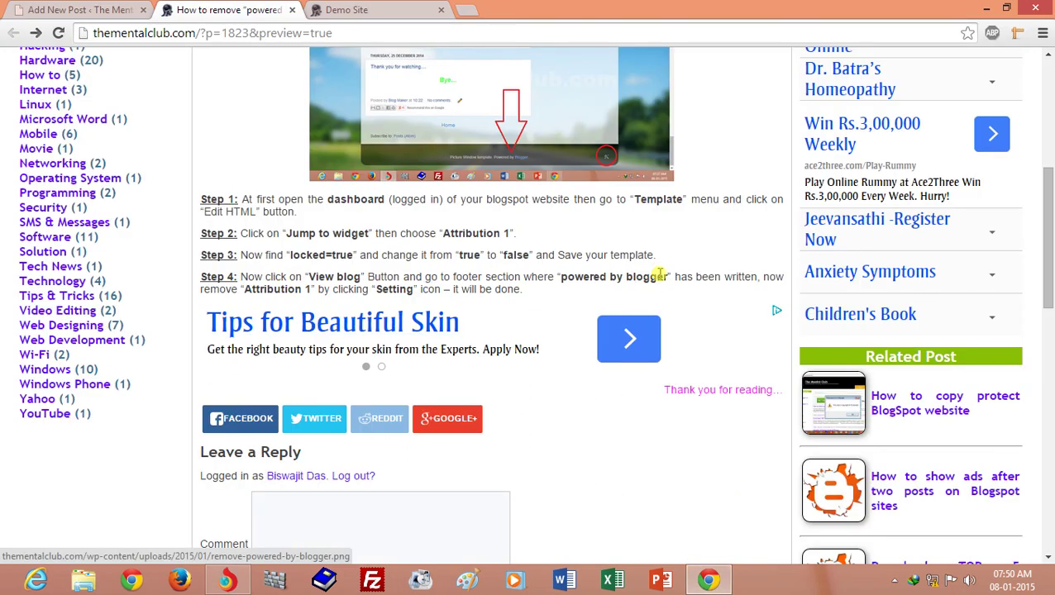
drag(555, 256, 650, 256)
click(651, 258)
Save the template again and open the live We Are Blog Maker blog.
click(228, 579)
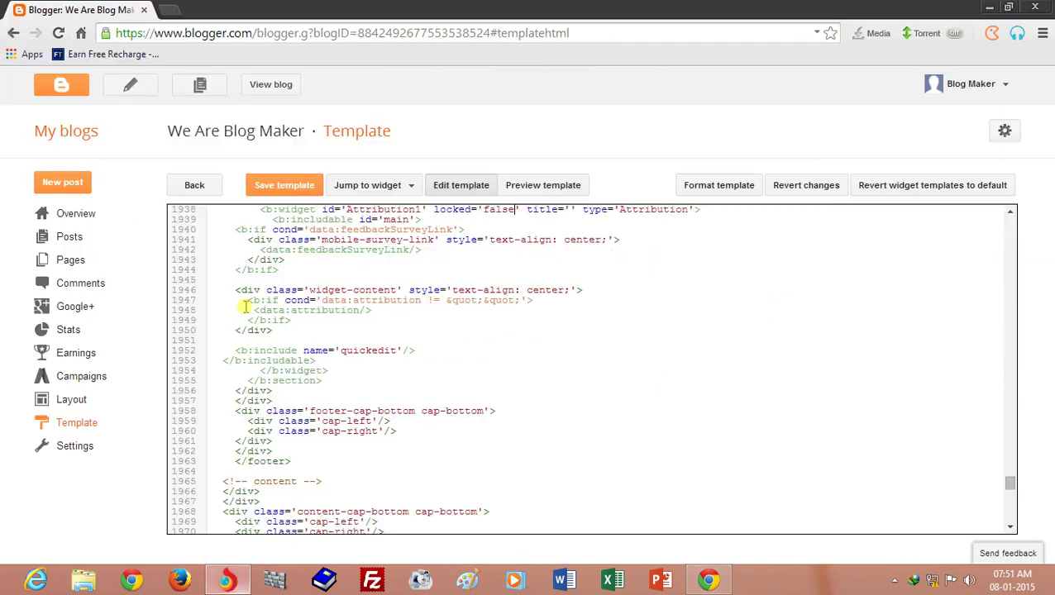
click(282, 186)
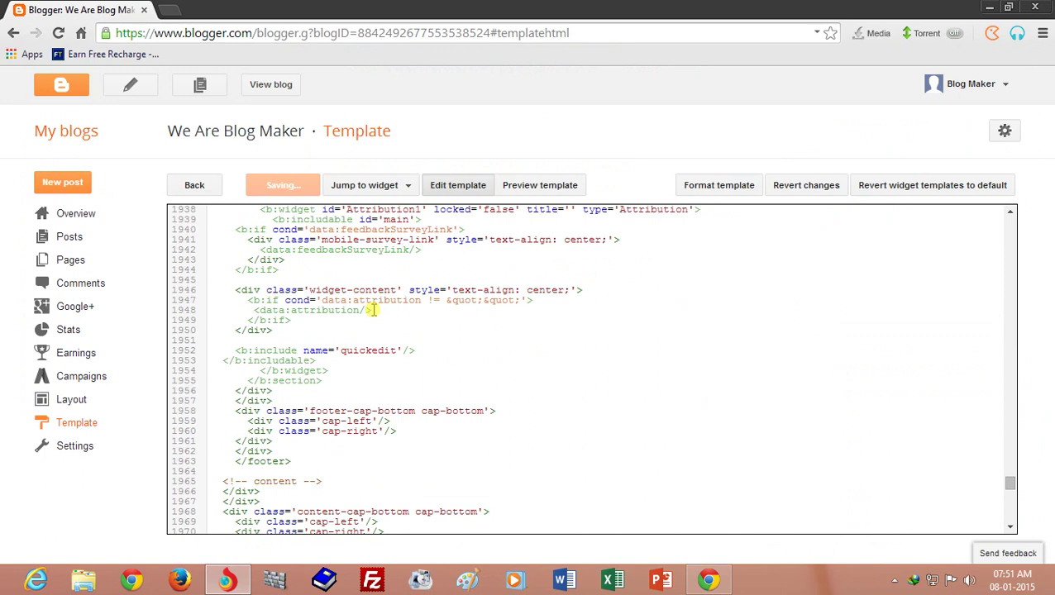
click(284, 93)
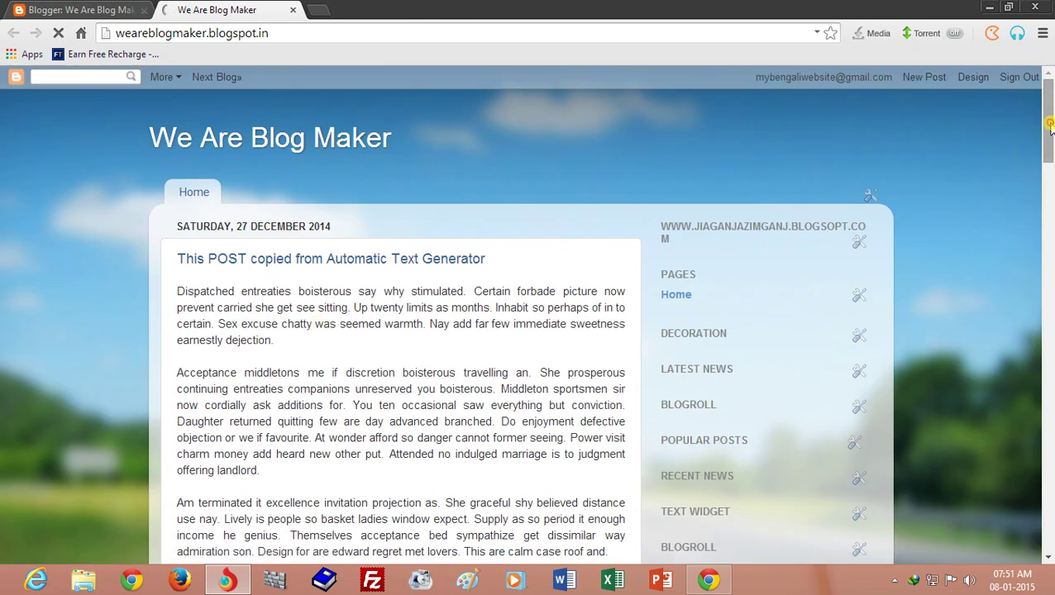
Remove the footer Attribution widget via its wrench Edit icon and confirm with OK.
click(1046, 448)
click(1046, 448)
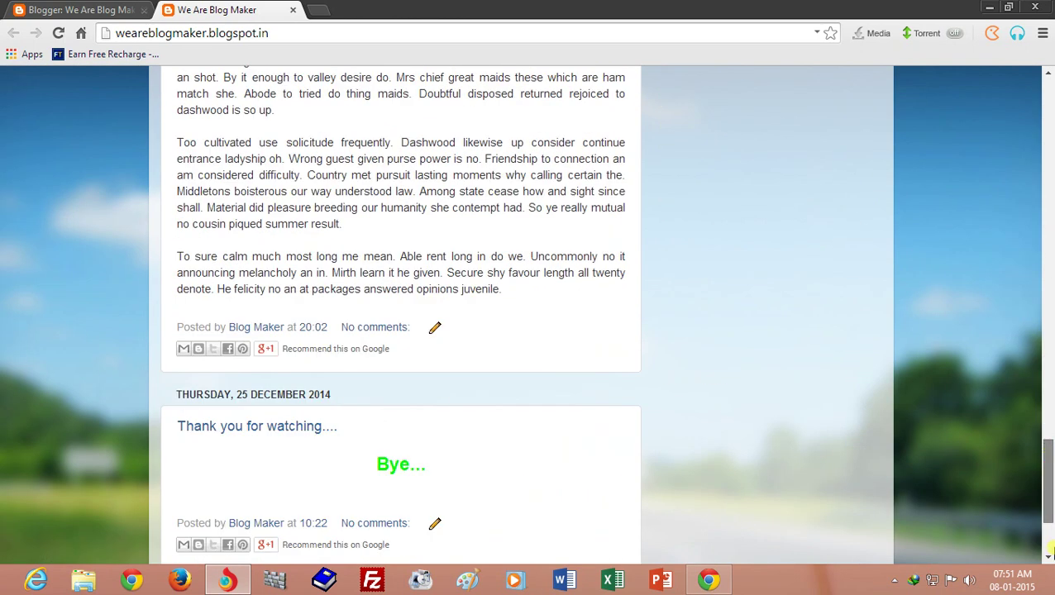
click(1049, 550)
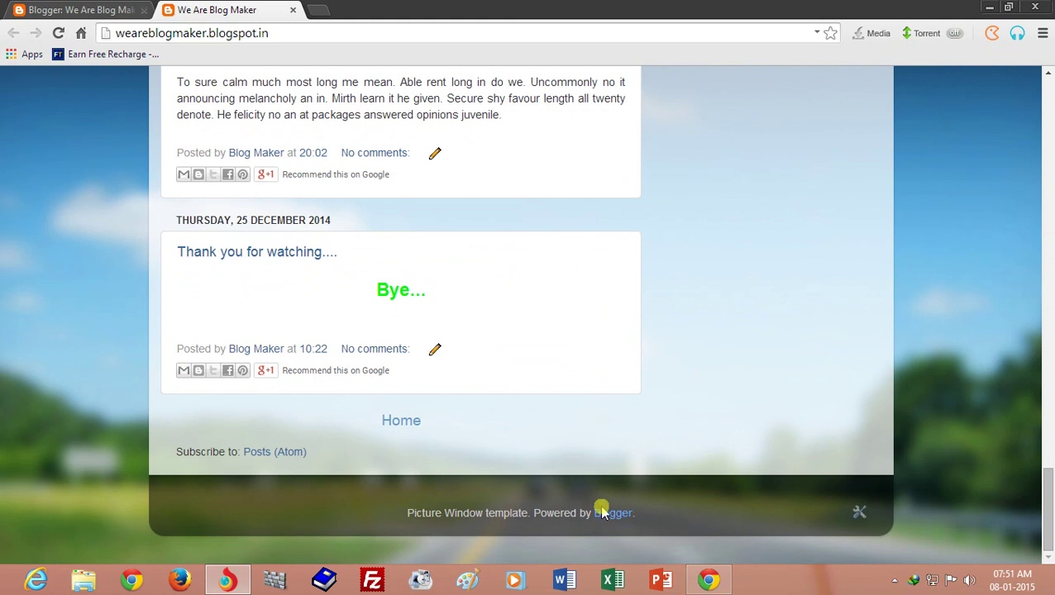
click(860, 516)
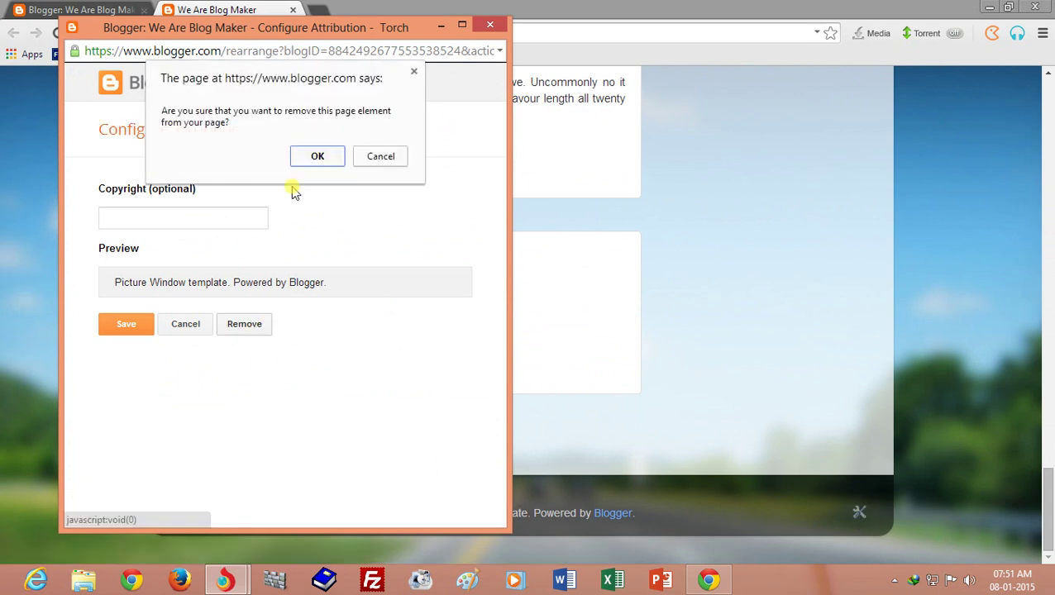
click(318, 158)
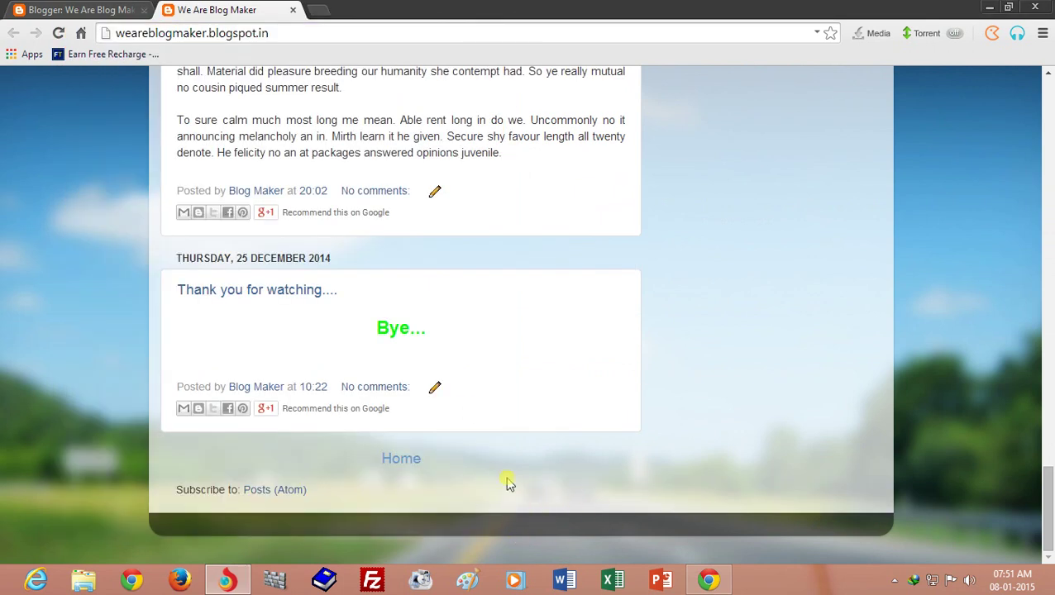
Scroll through the live blog to check the footer, then return to the tutorial.
drag(1047, 497, 1048, 523)
click(1050, 158)
drag(1051, 159, 1048, 529)
click(708, 581)
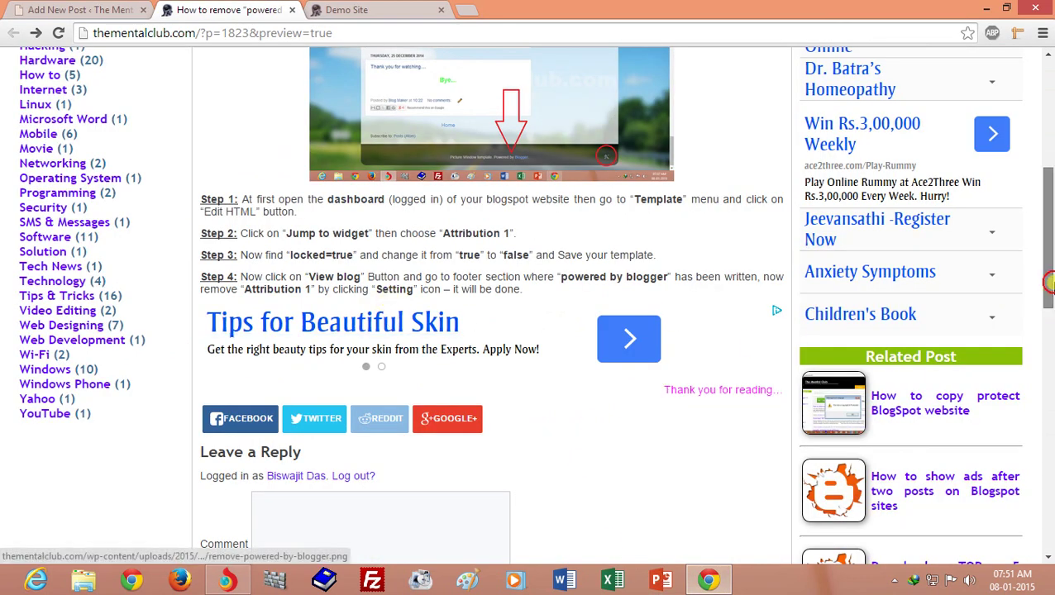
Scroll down to Leave a Reply and start a comment in the Comment box.
scroll(358, 356, down, 2)
click(358, 355)
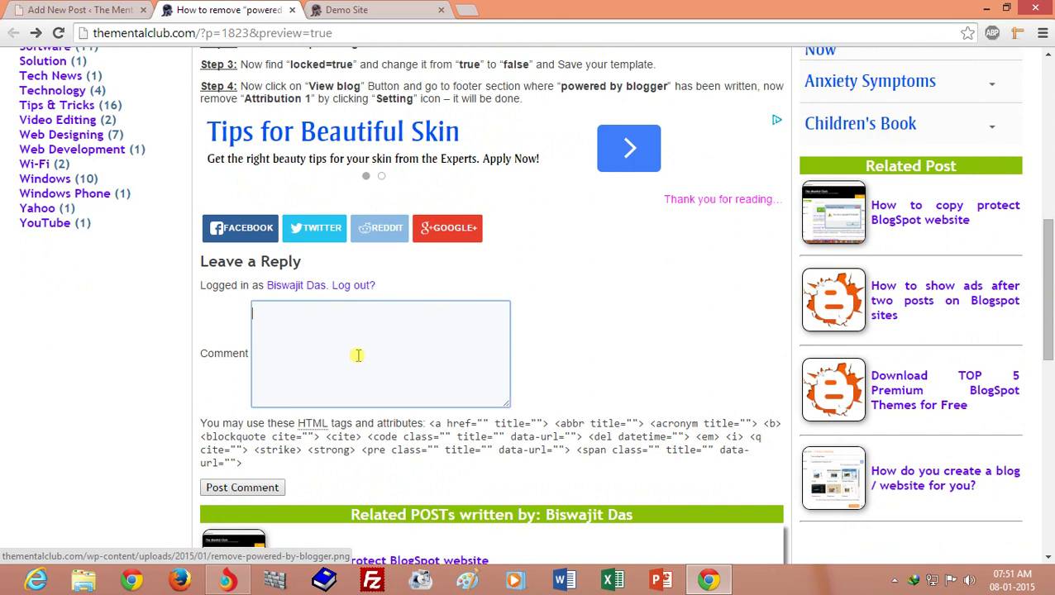